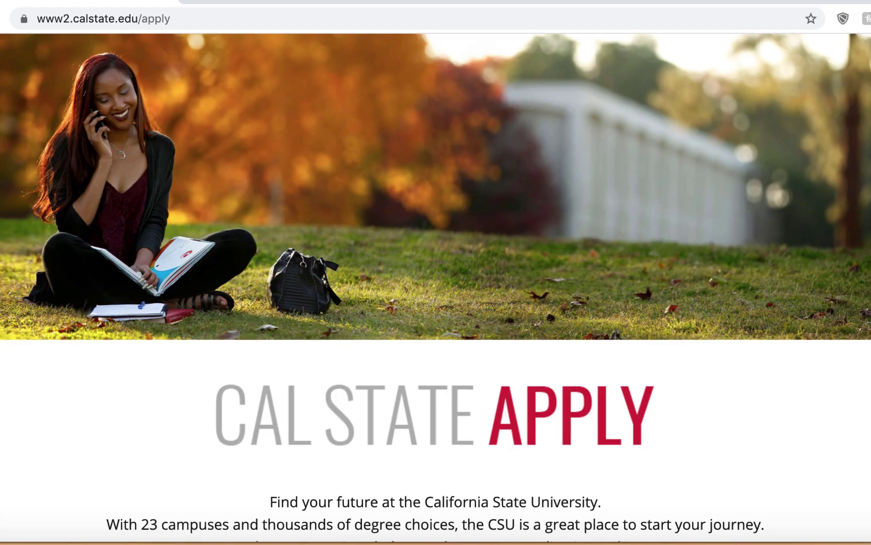
Step: Scroll to the application section and open the 'Select a Term to Apply For' list
scroll(436, 287, "down", 6)
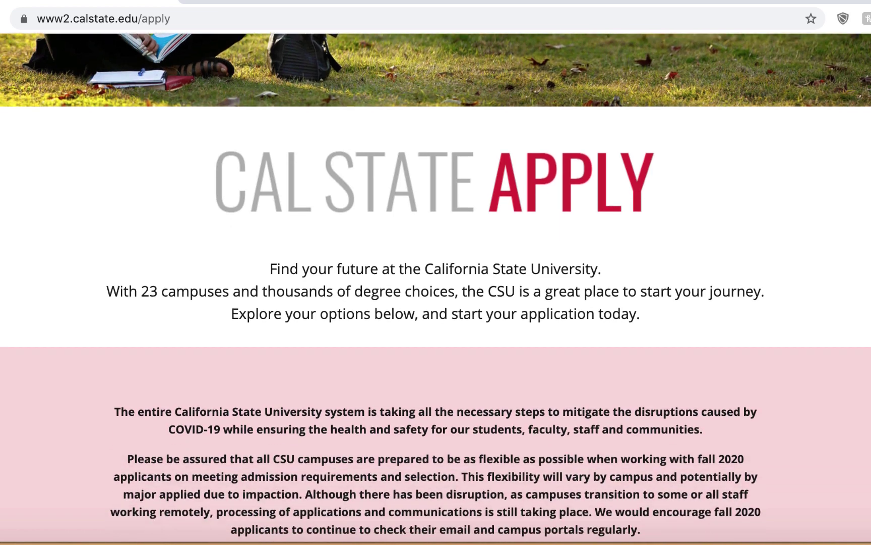
scroll(435, 286, "down", 5)
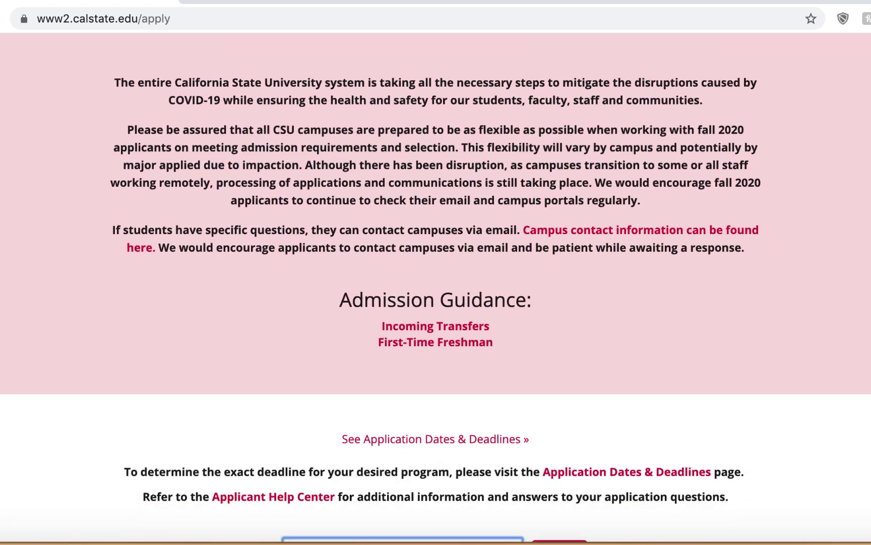
scroll(436, 286, "down", 1)
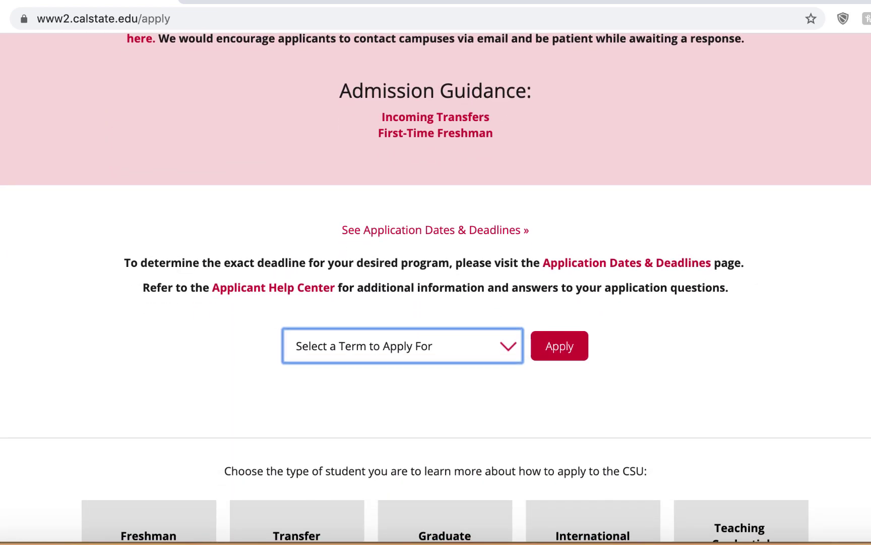
left_click(510, 347)
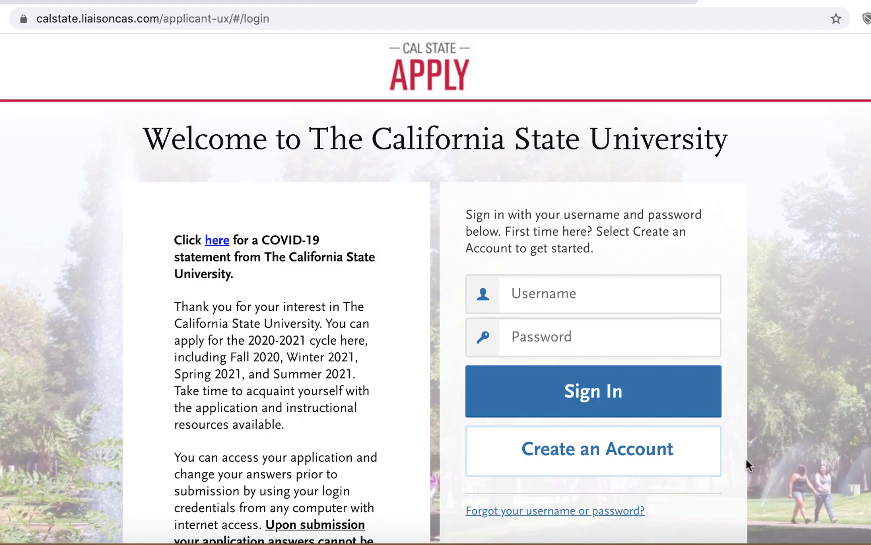
Step: Start a new account and enter the applicant's first, middle and last names
left_click(593, 453)
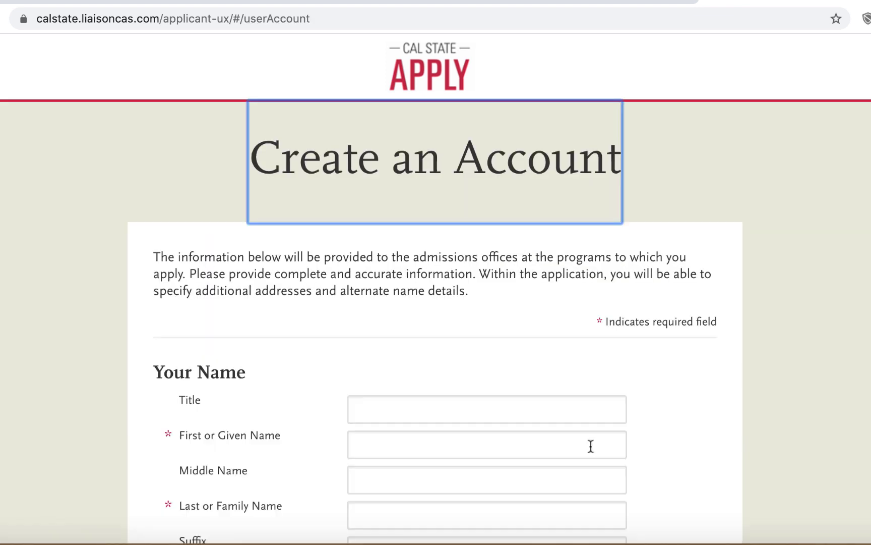
scroll(591, 446, "down", 4)
left_click(405, 287)
type("Sam")
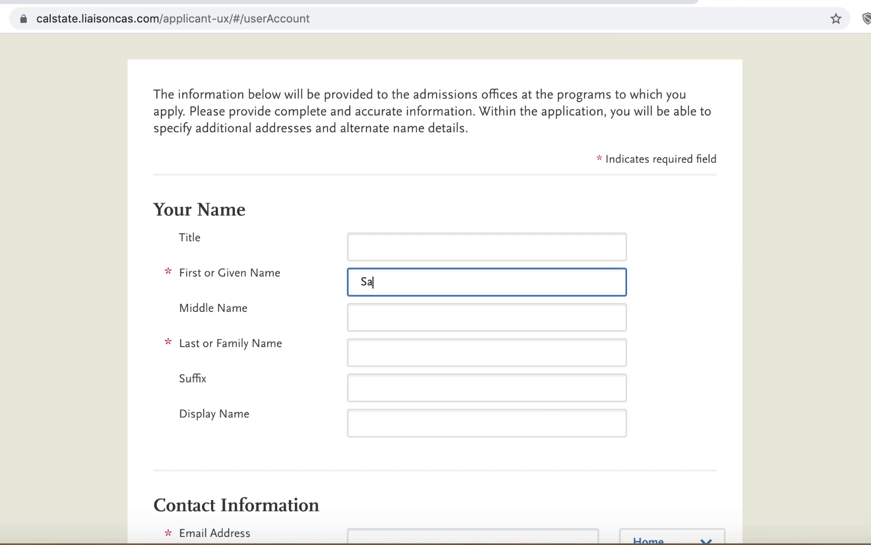
left_click(395, 318)
type("The")
left_click(383, 351)
type("Ram")
Step: Enter and confirm the applicant's e-mail address and add the preferred phone number
scroll(386, 367, "down", 5)
left_click(386, 326)
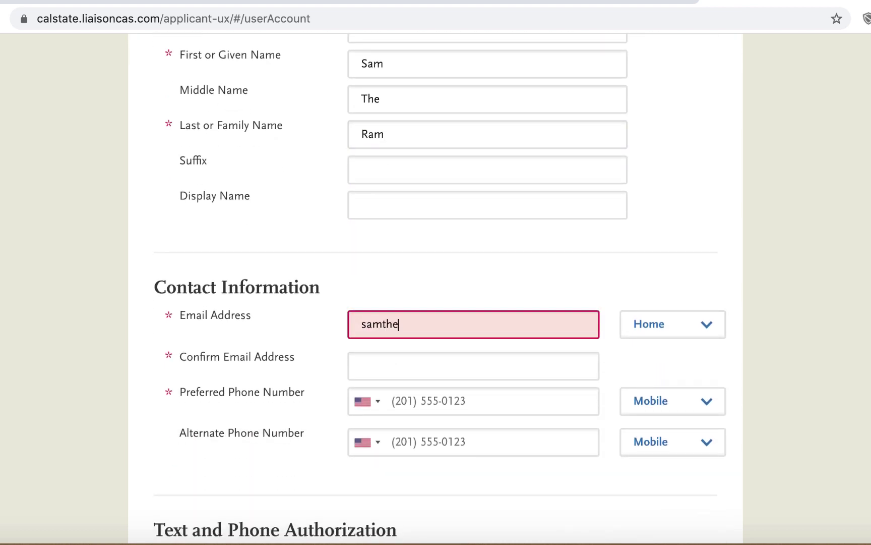
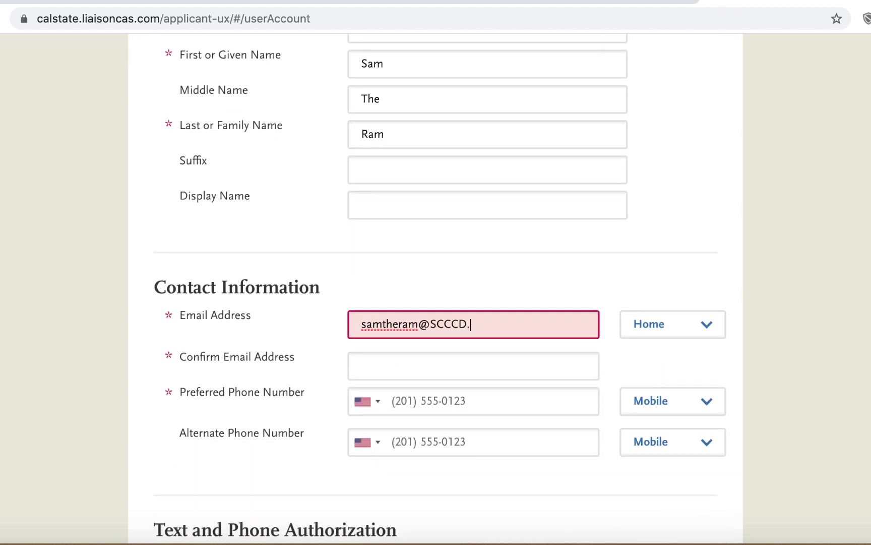
left_click(405, 369)
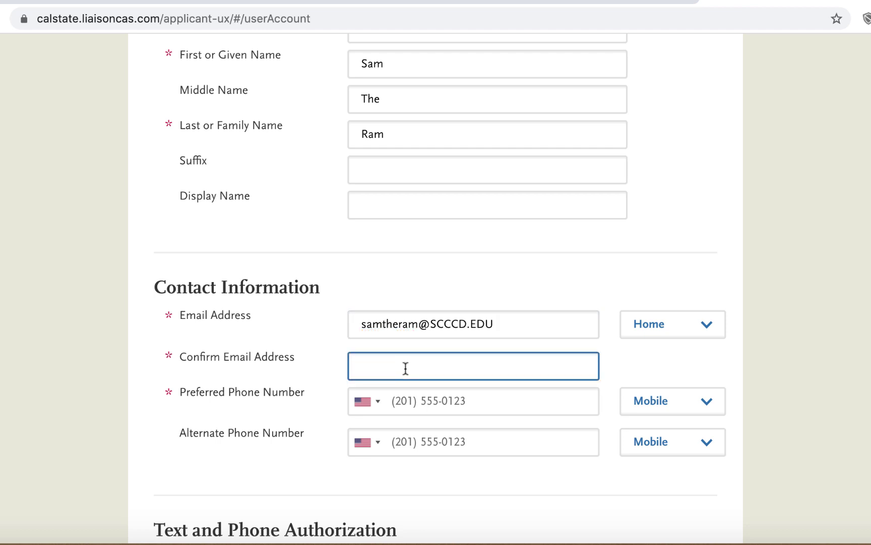
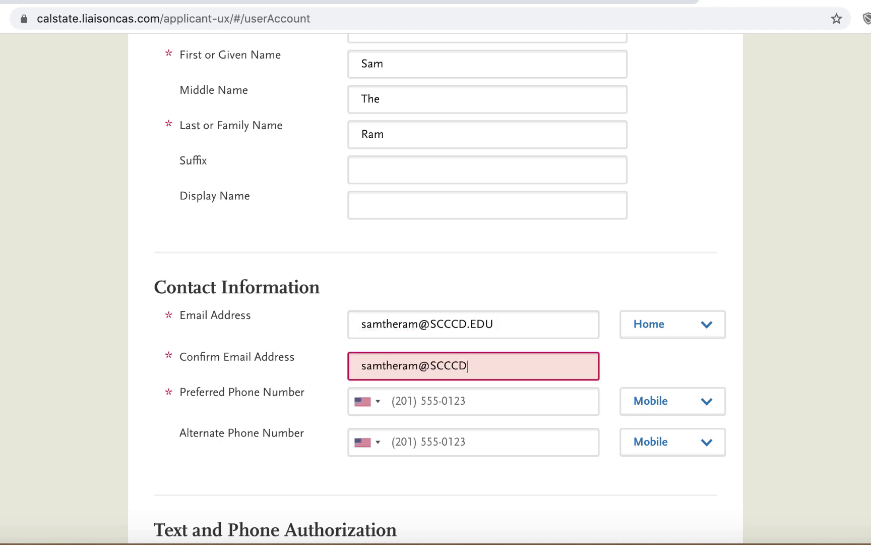
left_click(408, 401)
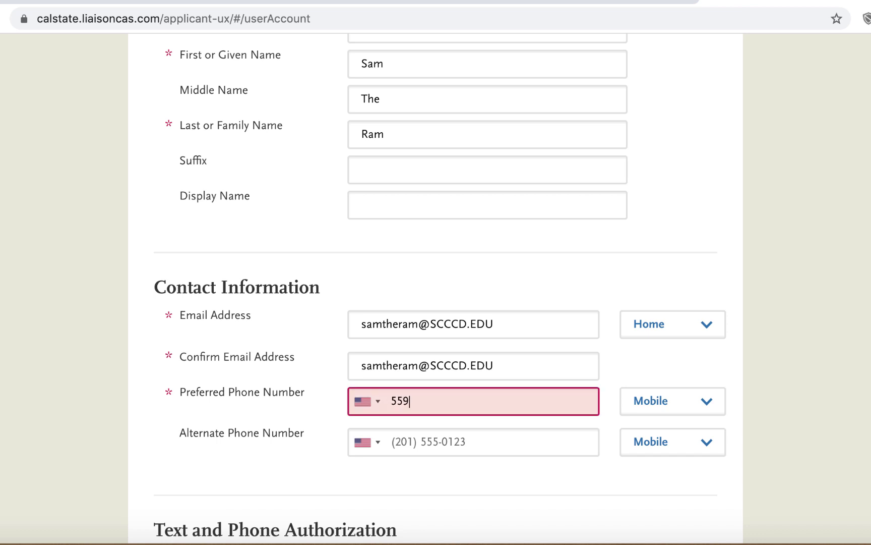
scroll(433, 448, "down", 5)
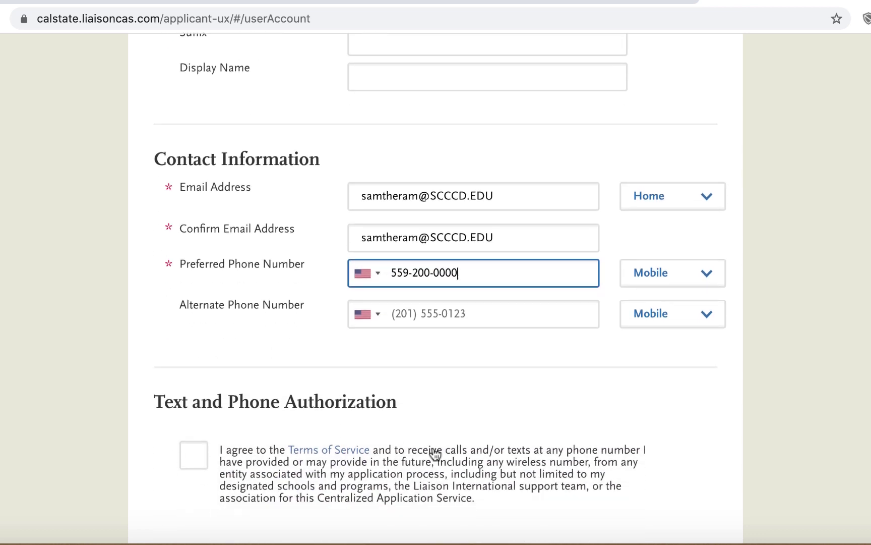
Step: Accept the call and text authorization, then set the account username and confirmed password
left_click(196, 323)
scroll(192, 323, "down", 4)
left_click(375, 330)
type("SamtheRam")
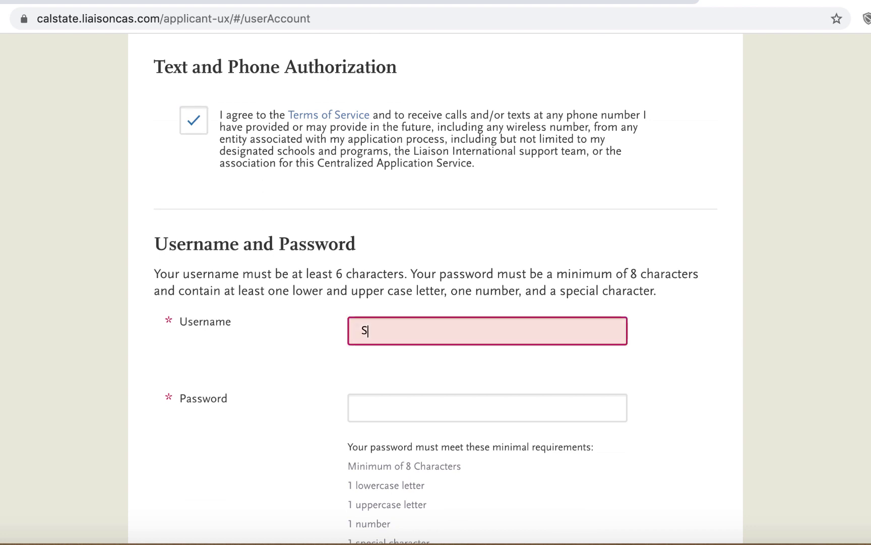
left_click(392, 411)
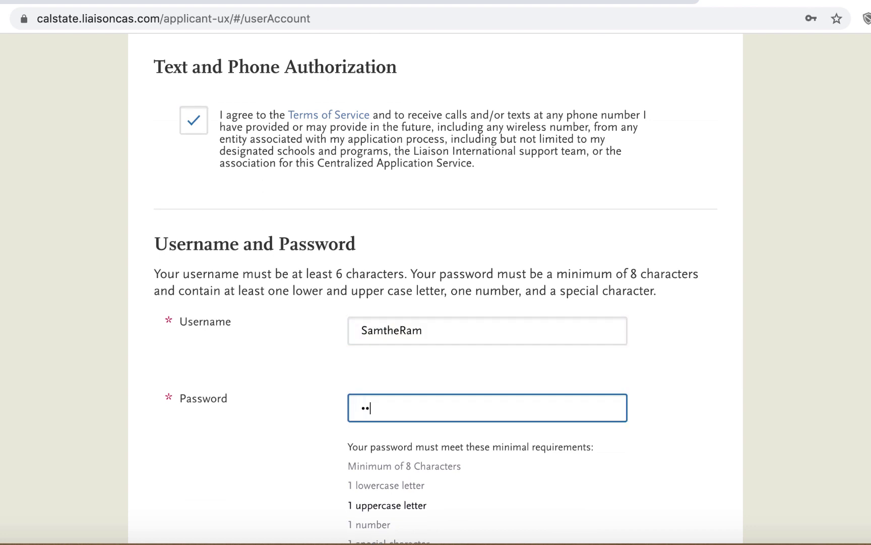
scroll(436, 283, "down", 2)
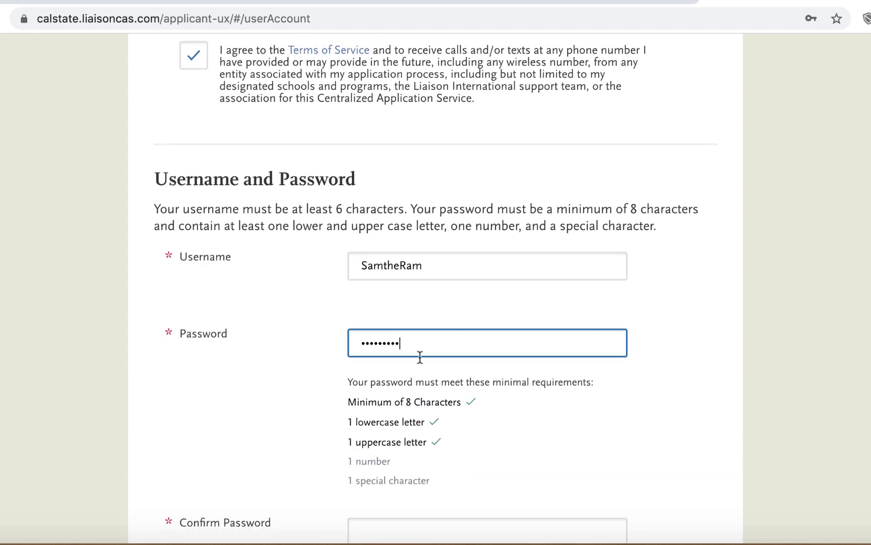
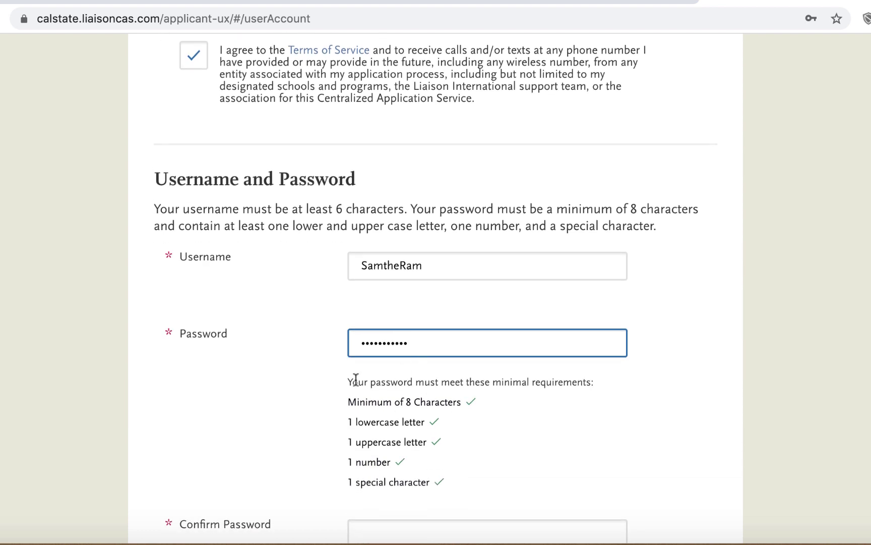
scroll(356, 381, "down", 5)
left_click(372, 381)
type("Sa")
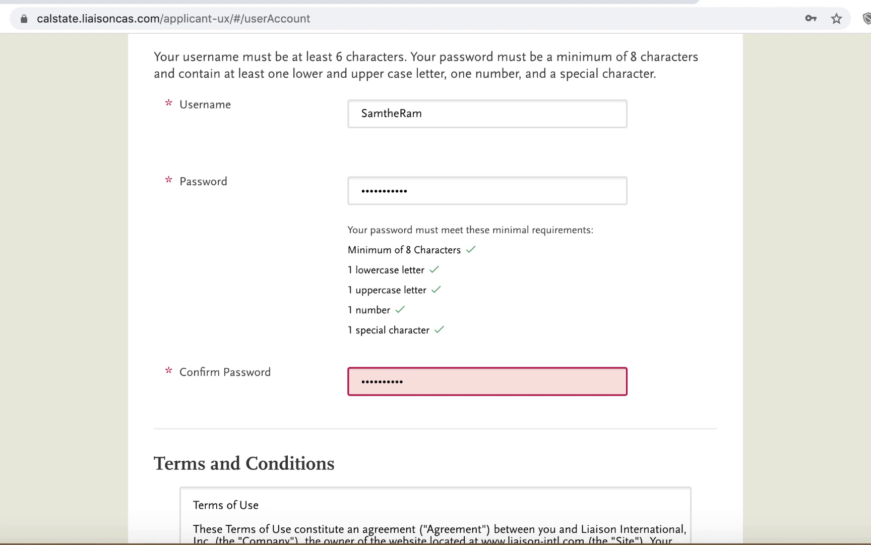
Step: Agree to the terms of use, answer No to EU residency, and submit the account
scroll(375, 387, "down", 6)
left_click(220, 271)
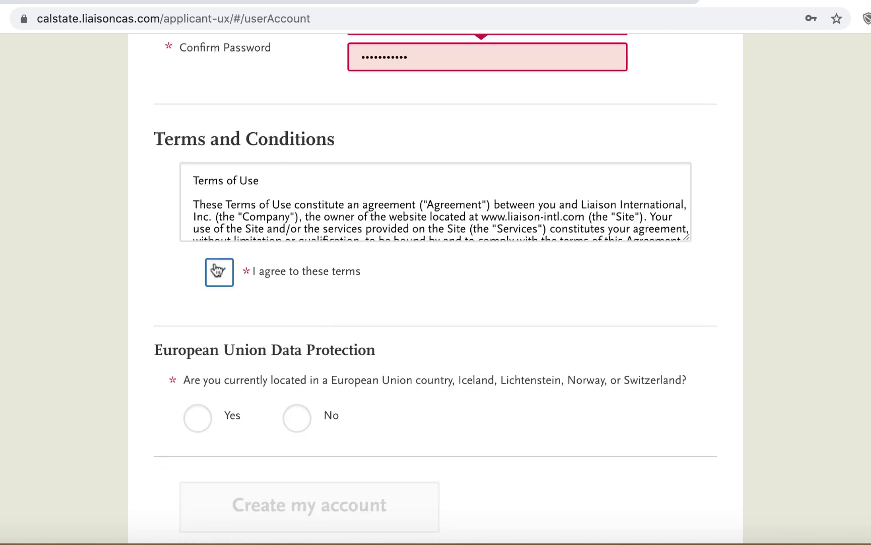
scroll(217, 268, "down", 2)
left_click(297, 321)
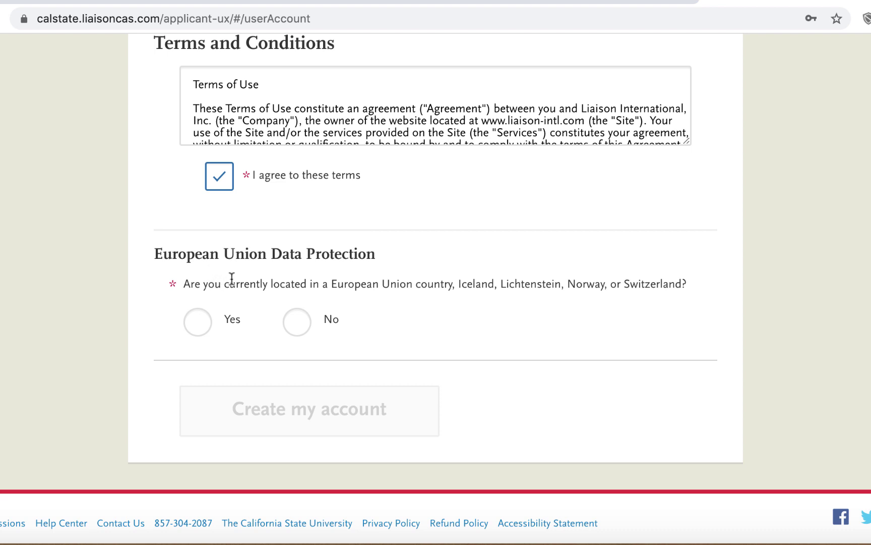
left_click(293, 326)
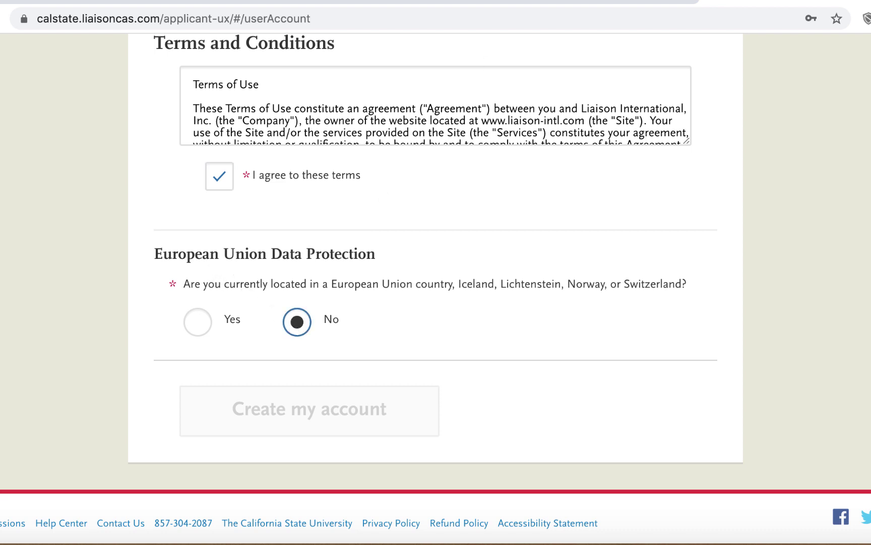
left_click(321, 418)
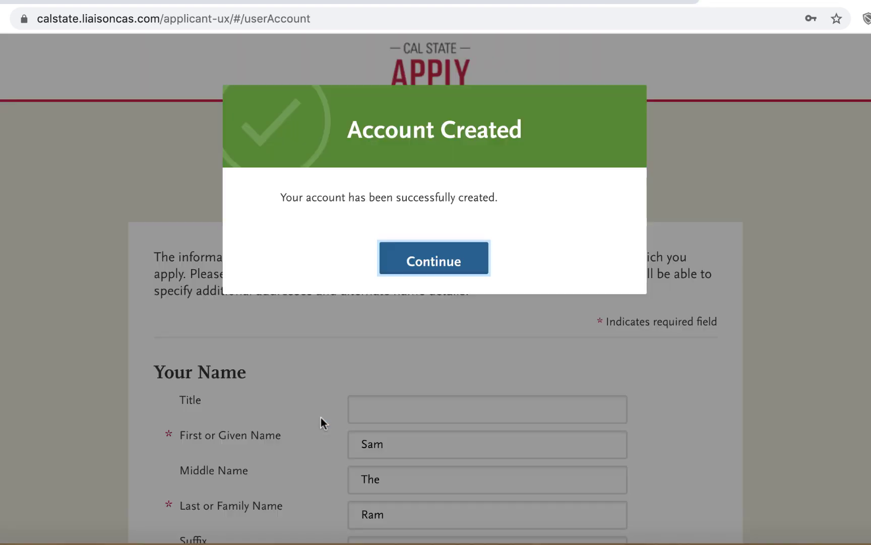
Step: Dismiss the account confirmation, then choose First Bachelor's Degree and ADT transfer status
left_click(434, 264)
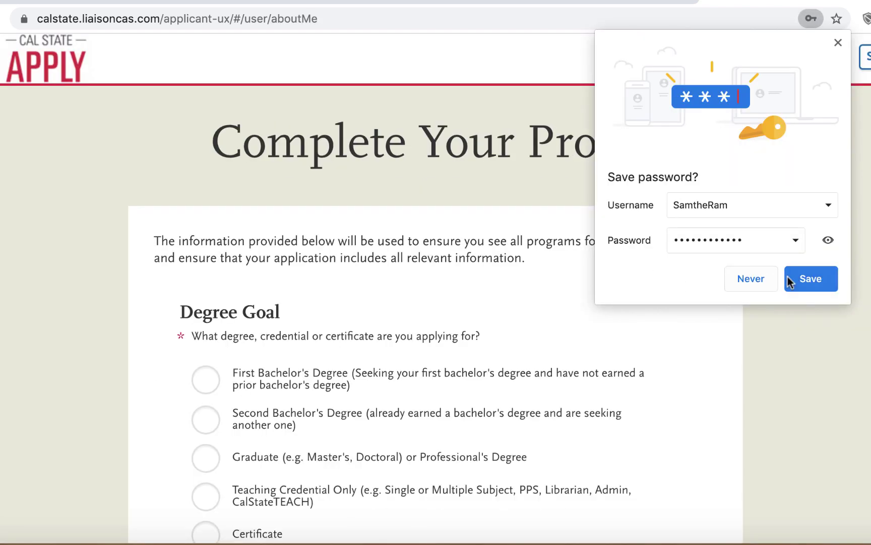
left_click(809, 277)
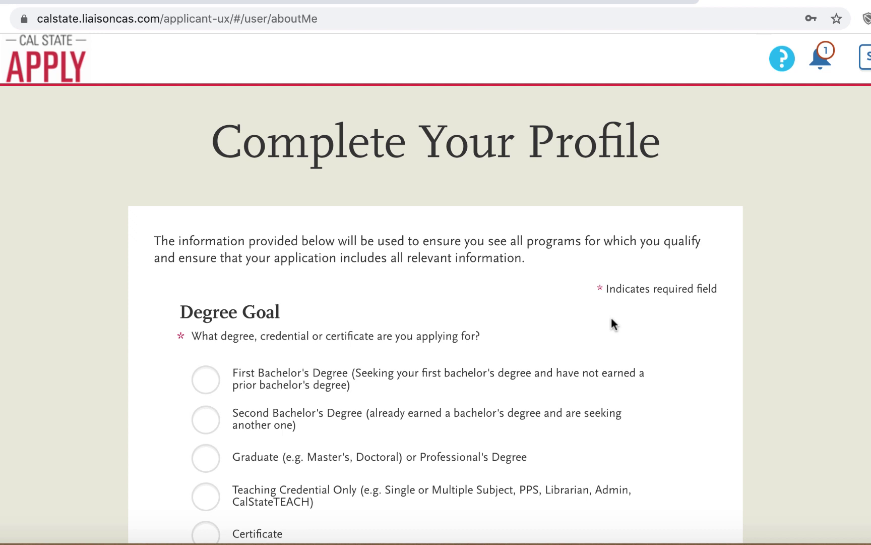
scroll(612, 318, "down", 5)
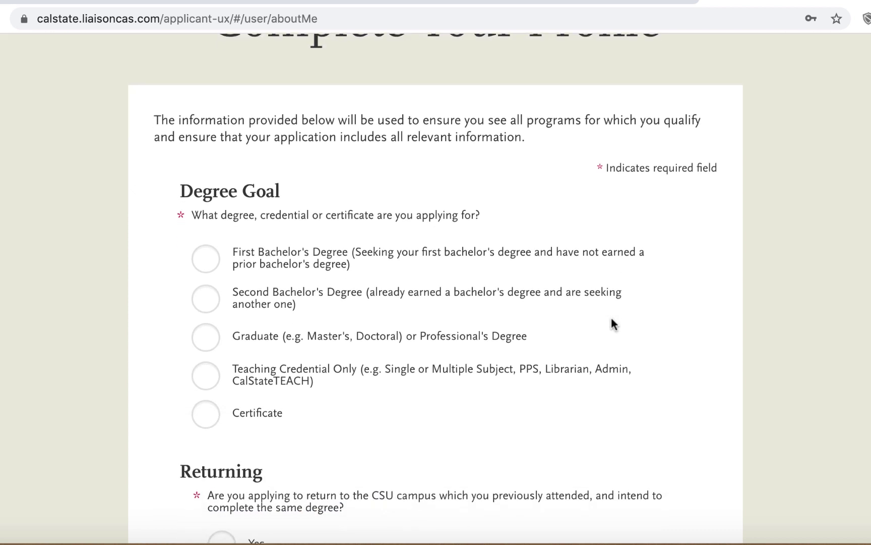
scroll(612, 318, "down", 1)
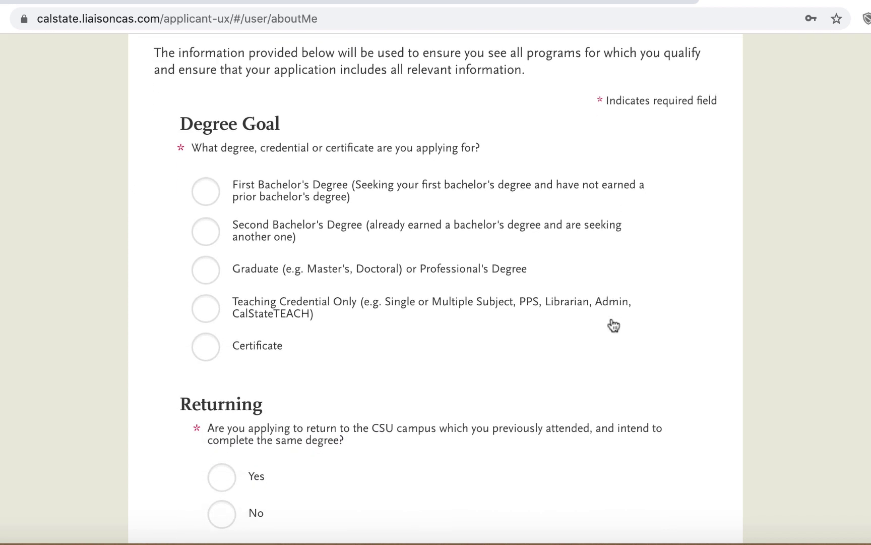
left_click(208, 194)
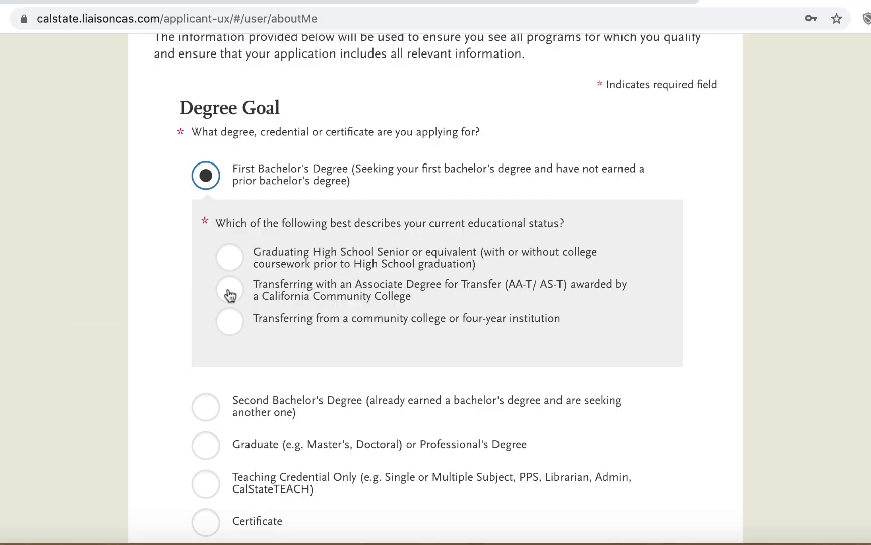
left_click(230, 291)
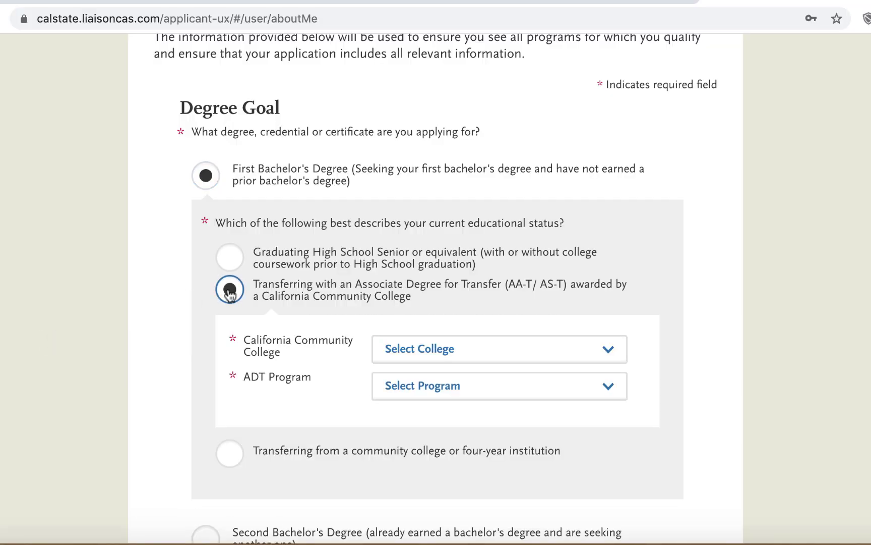
Step: Set the community college to Fresno City College and the ADT program to Kinesiology
left_click(425, 350)
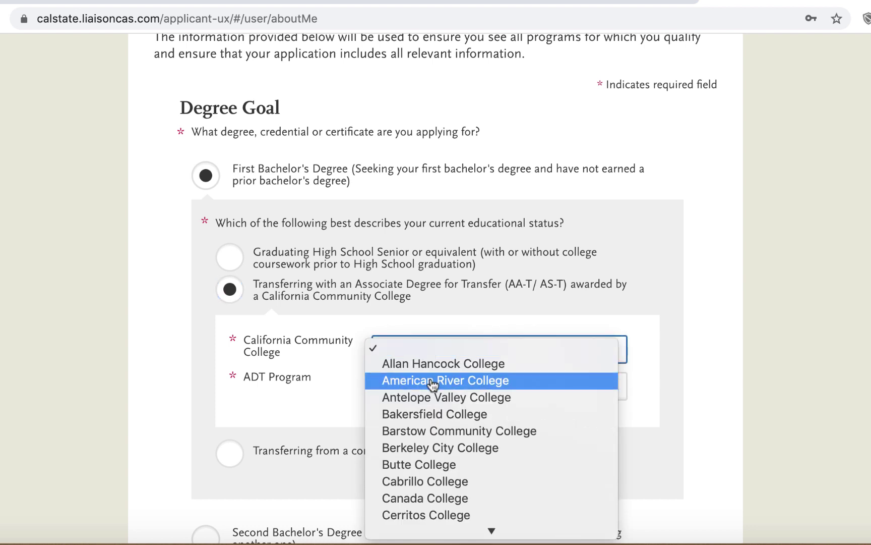
scroll(433, 384, "down", 10)
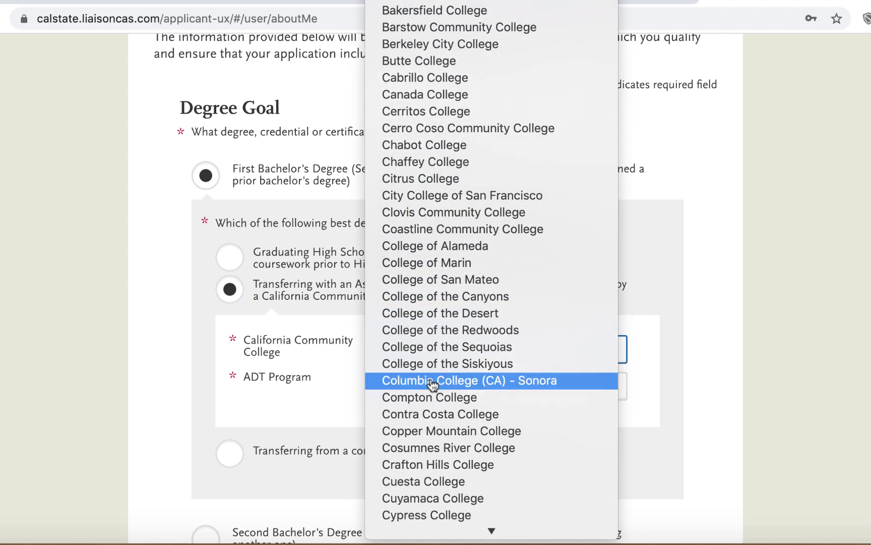
scroll(433, 385, "down", 4)
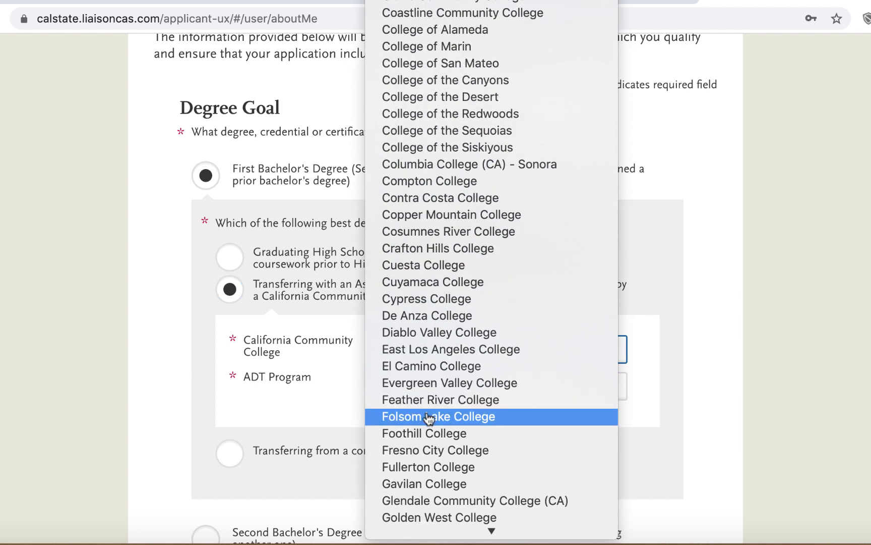
left_click(428, 451)
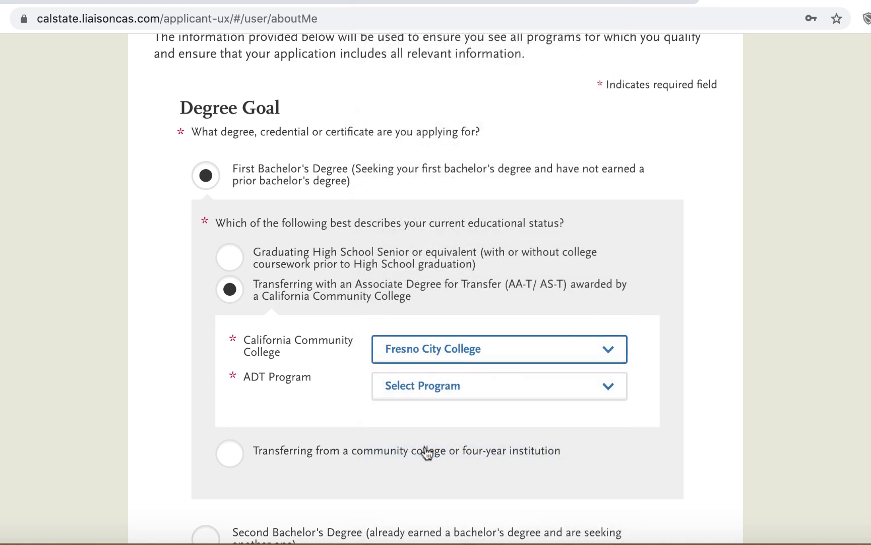
left_click(423, 388)
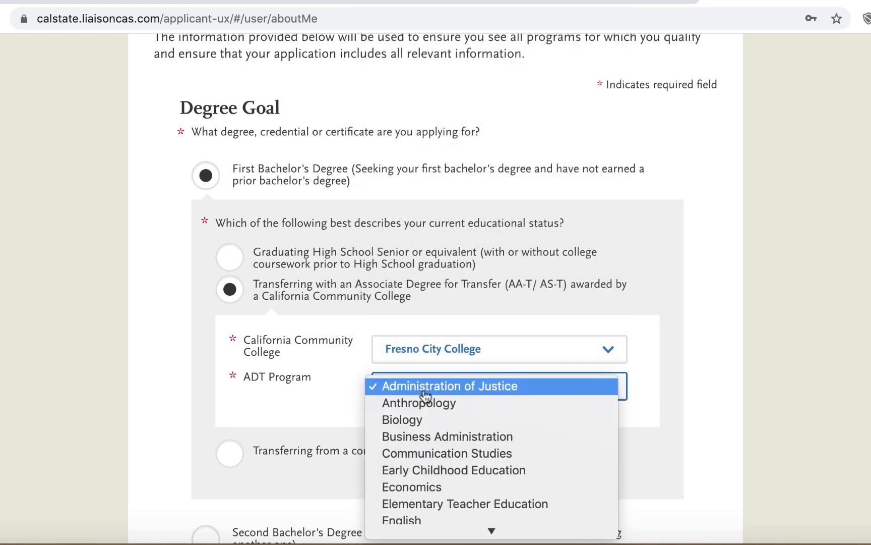
scroll(433, 469, "down", 5)
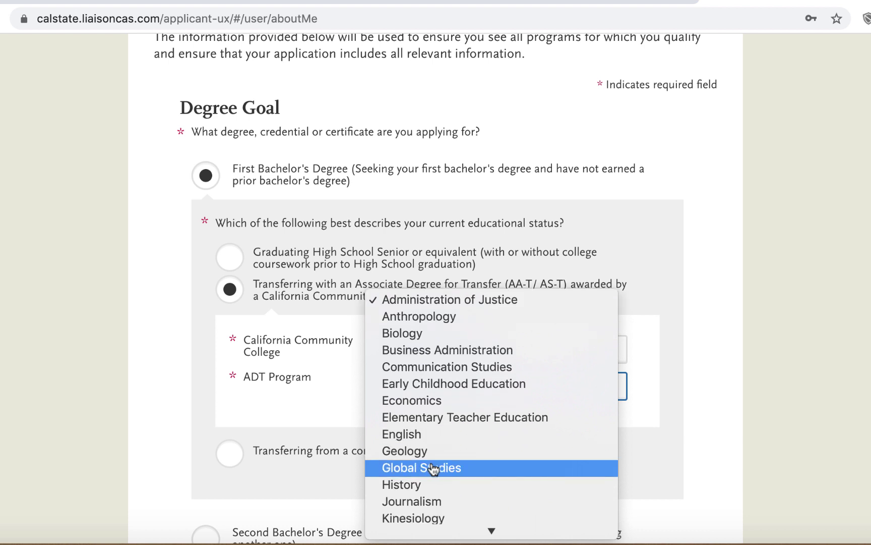
scroll(433, 469, "down", 1)
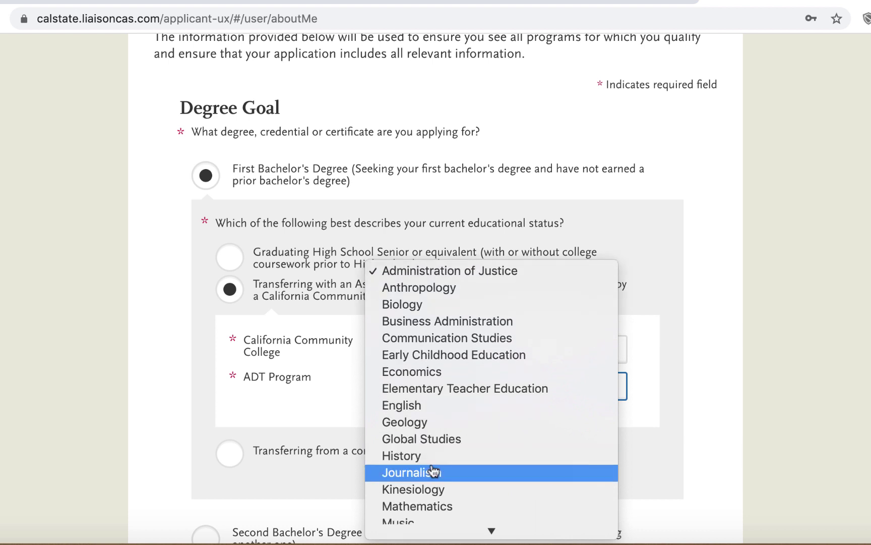
left_click(430, 490)
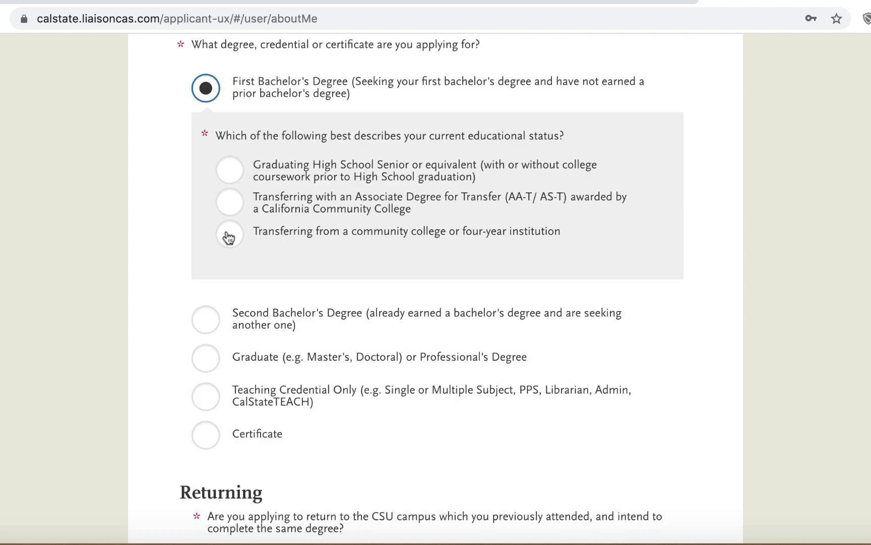
Step: Mark the applicant as a community college transfer with 60+ semester credits, not returning
left_click(230, 234)
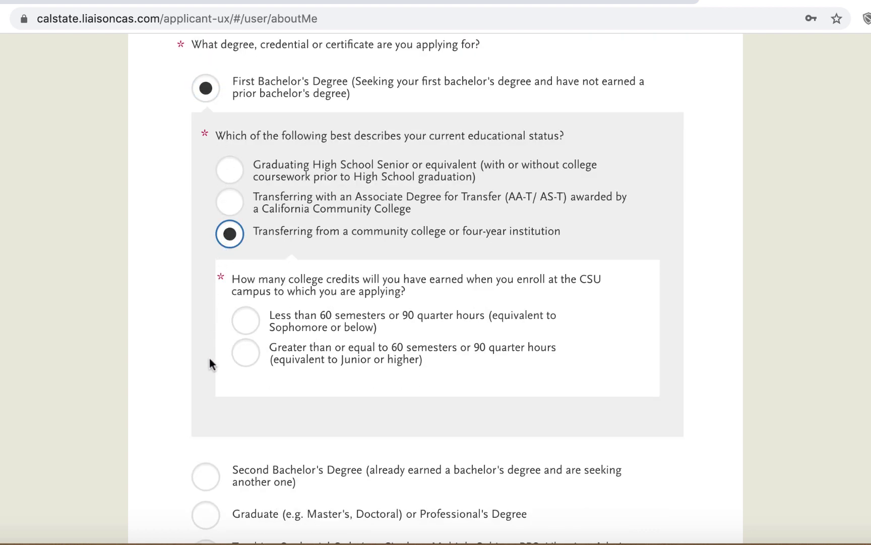
left_click(247, 359)
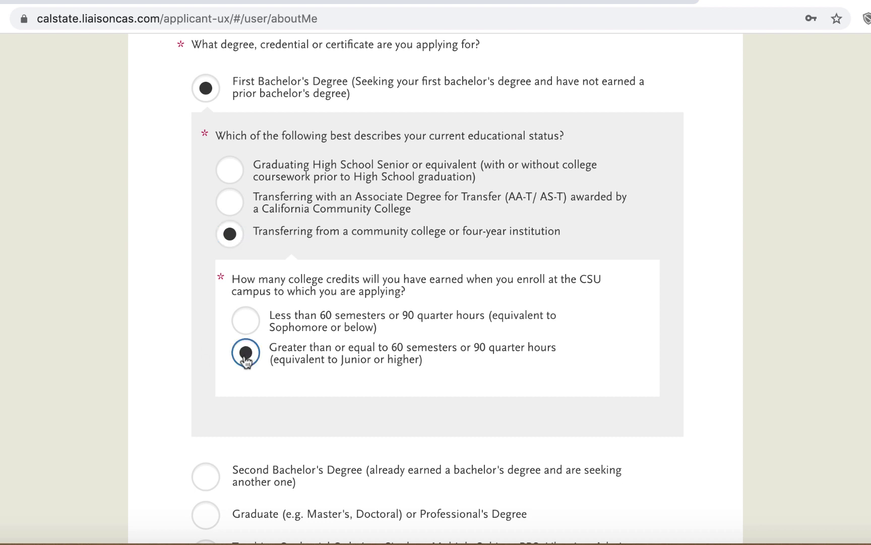
scroll(154, 383, "down", 8)
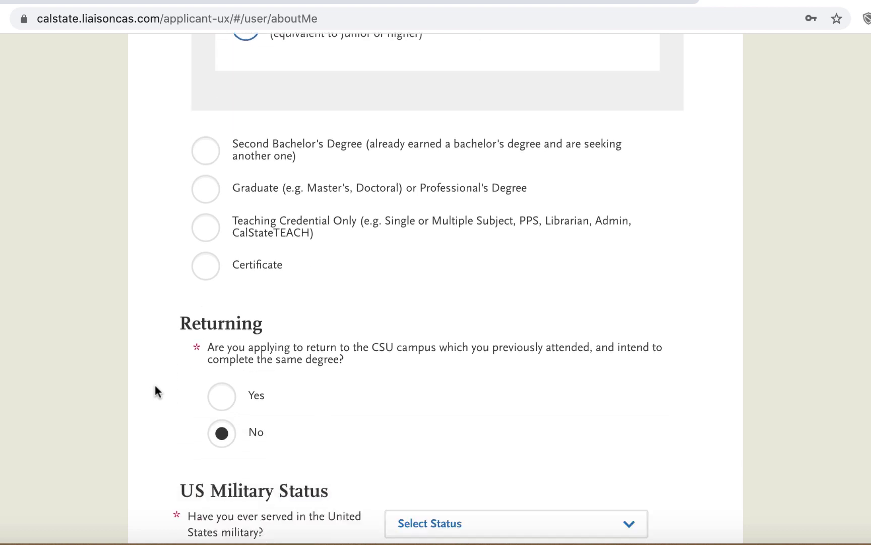
left_click(221, 383)
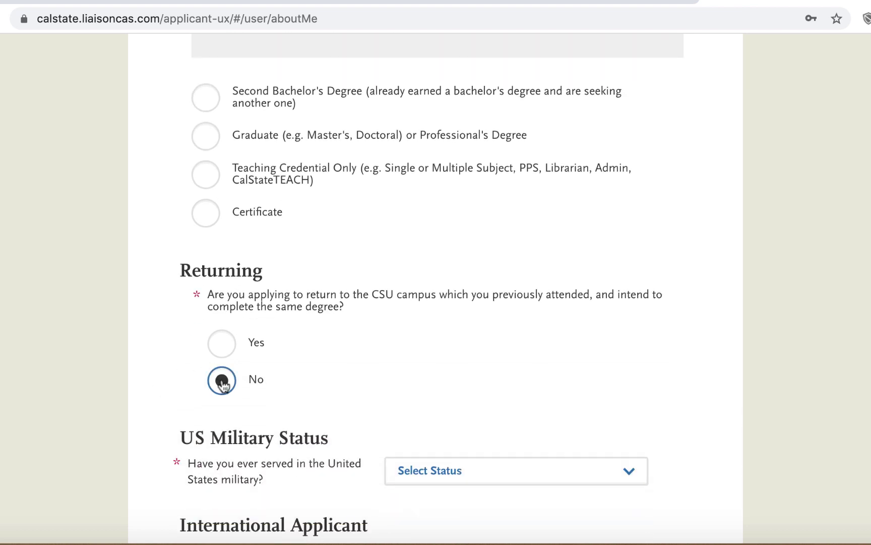
Step: Answer No to military service and the F1/J1 visa question, then save changes
scroll(222, 384, "down", 3)
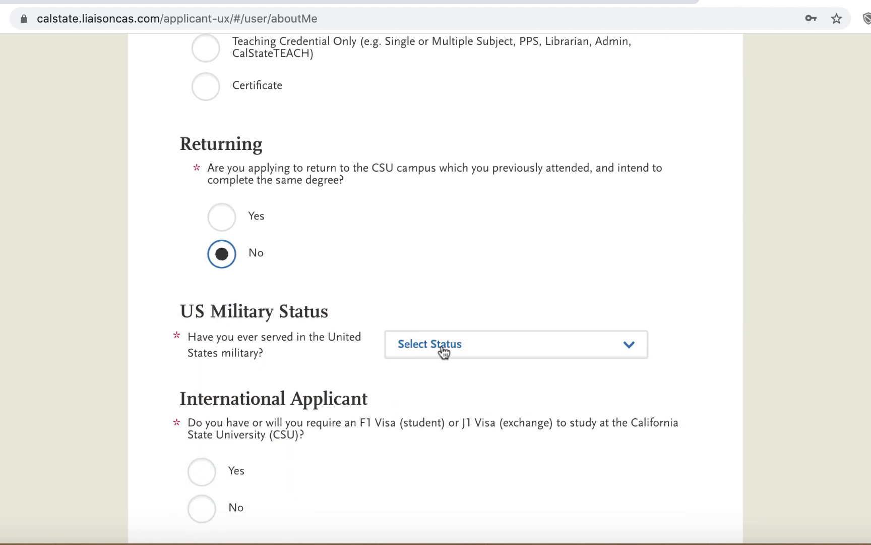
left_click(443, 352)
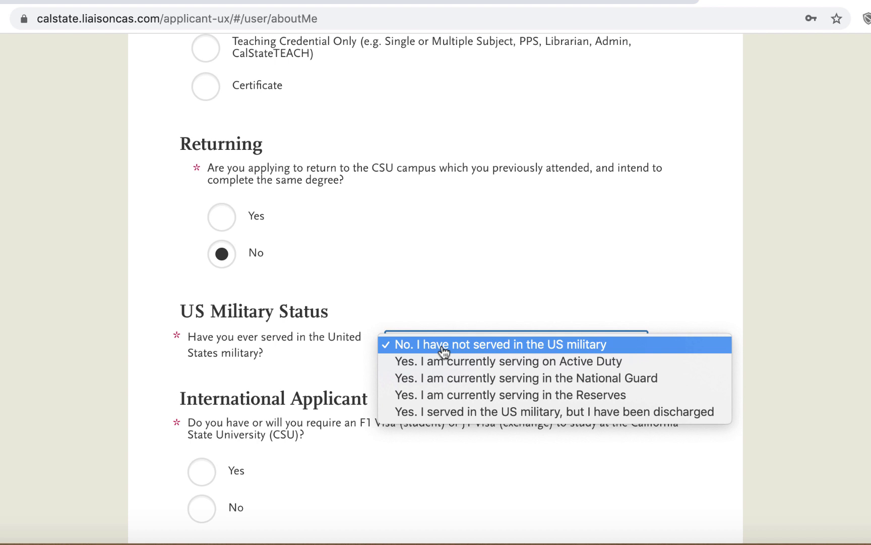
left_click(443, 350)
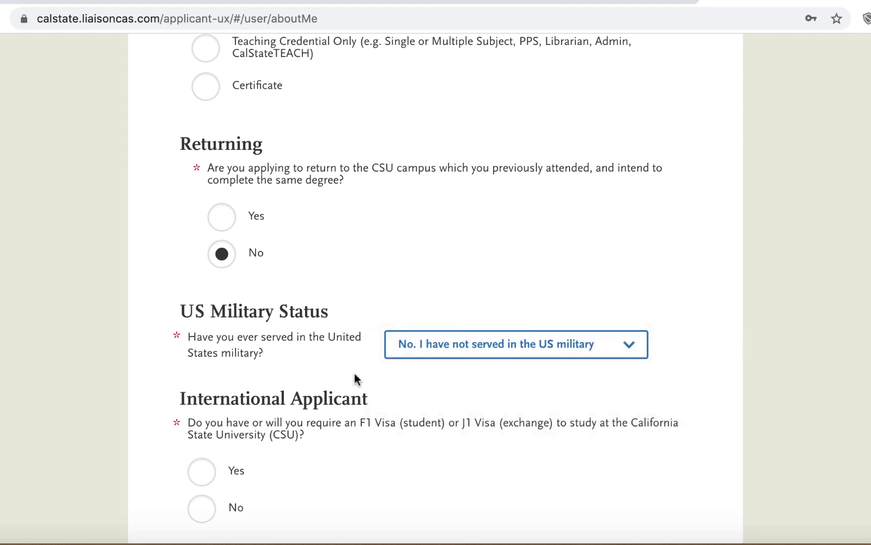
scroll(356, 380, "down", 3)
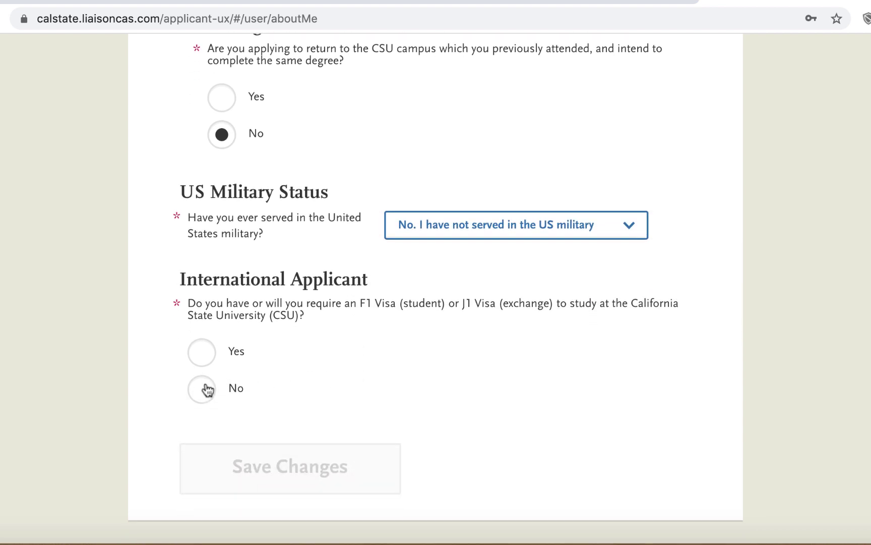
left_click(204, 391)
left_click(291, 460)
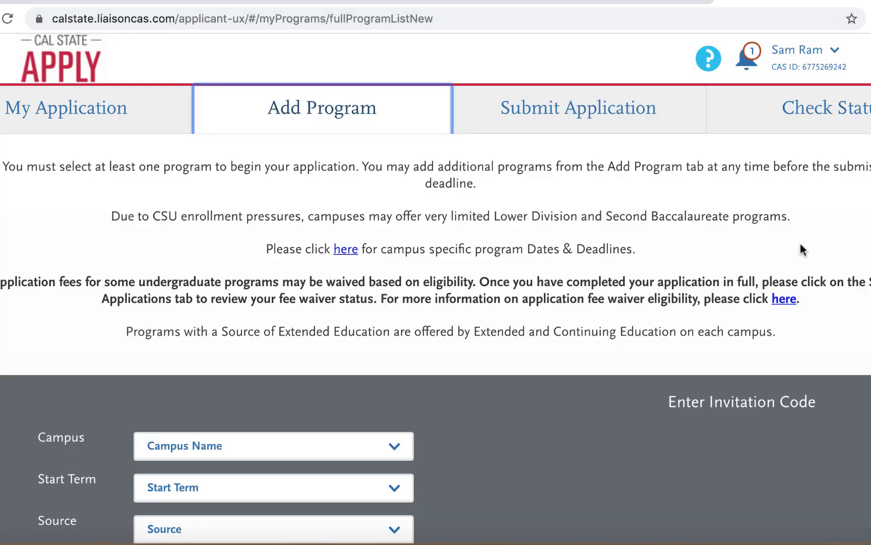
Step: Check the Campus and Start Term filters, set Source to Campus, and scroll the program list
scroll(555, 334, "down", 6)
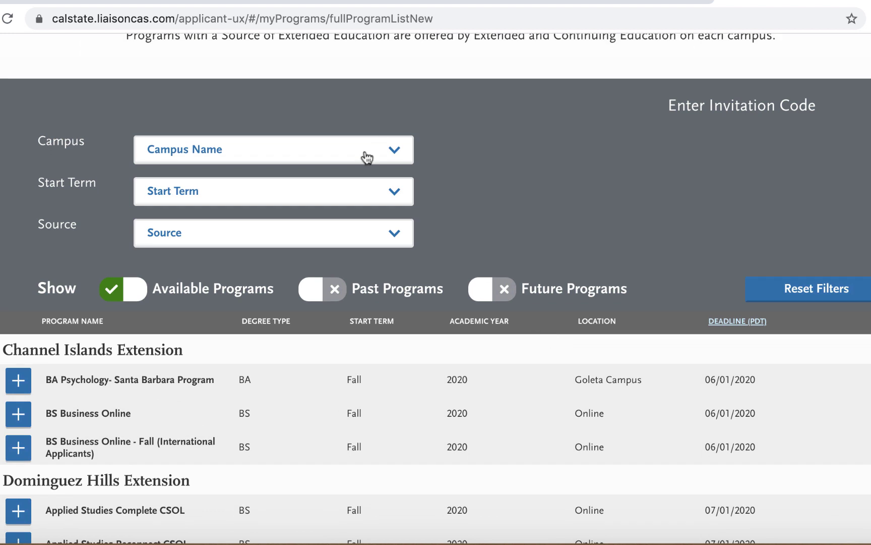
left_click(363, 156)
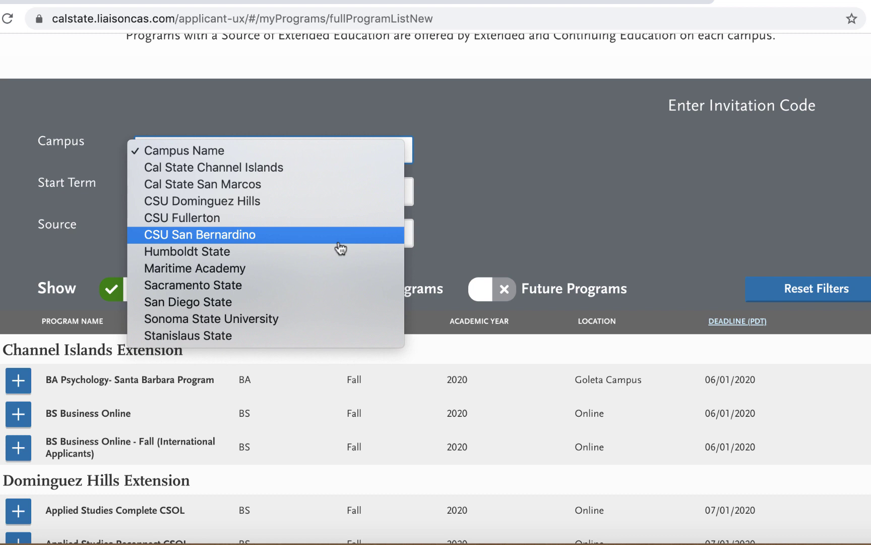
left_click(503, 215)
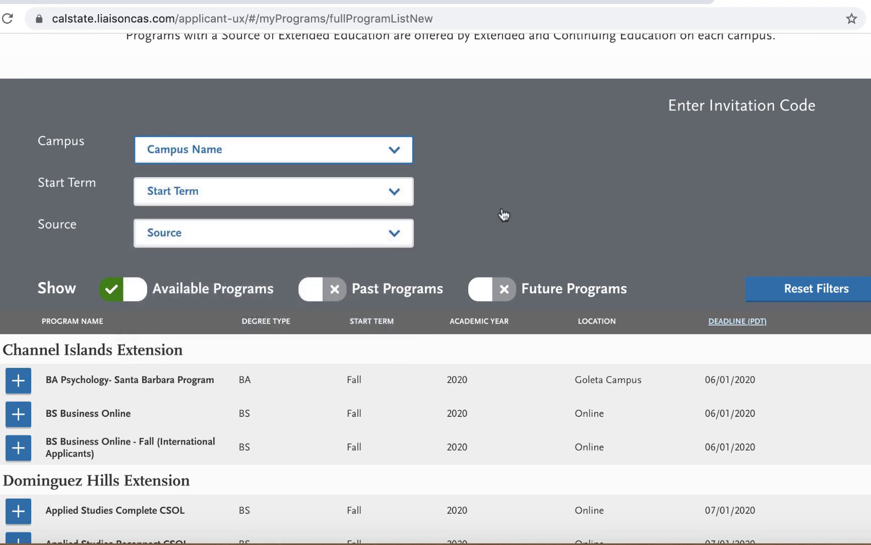
left_click(318, 196)
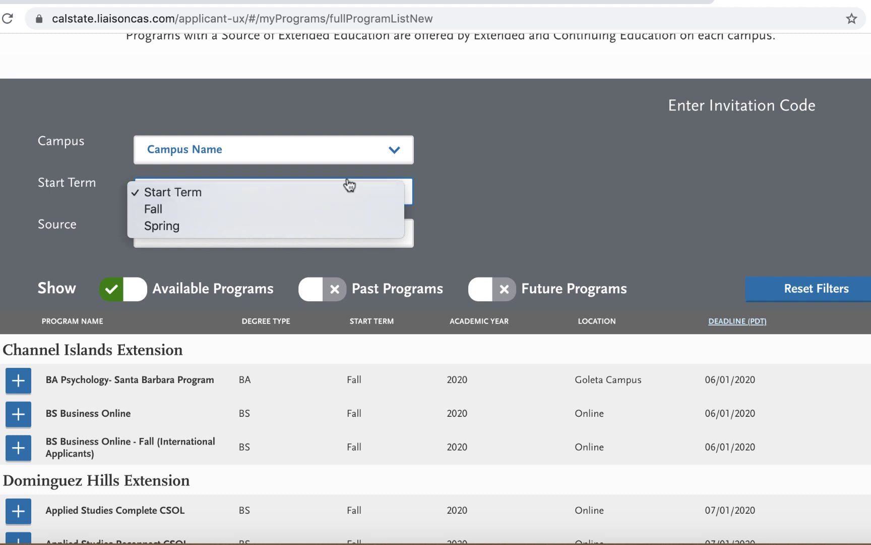
left_click(487, 194)
left_click(307, 243)
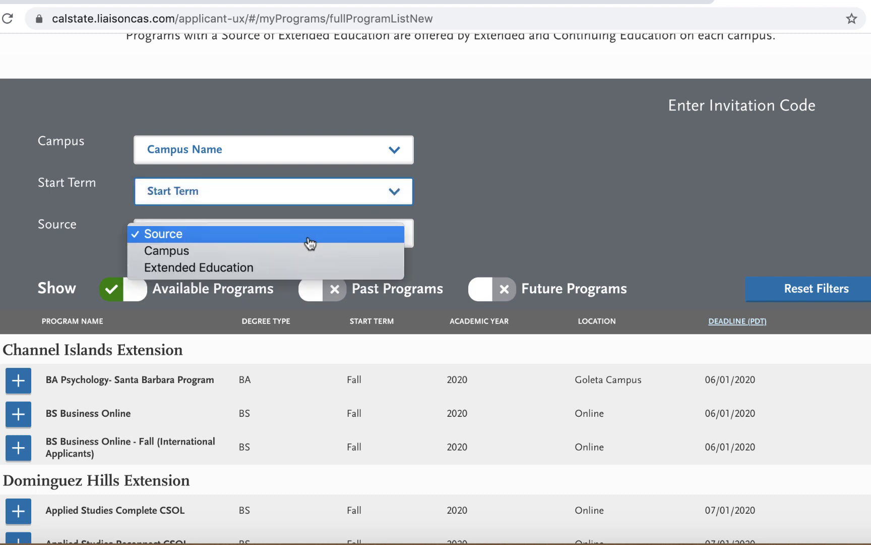
left_click(304, 252)
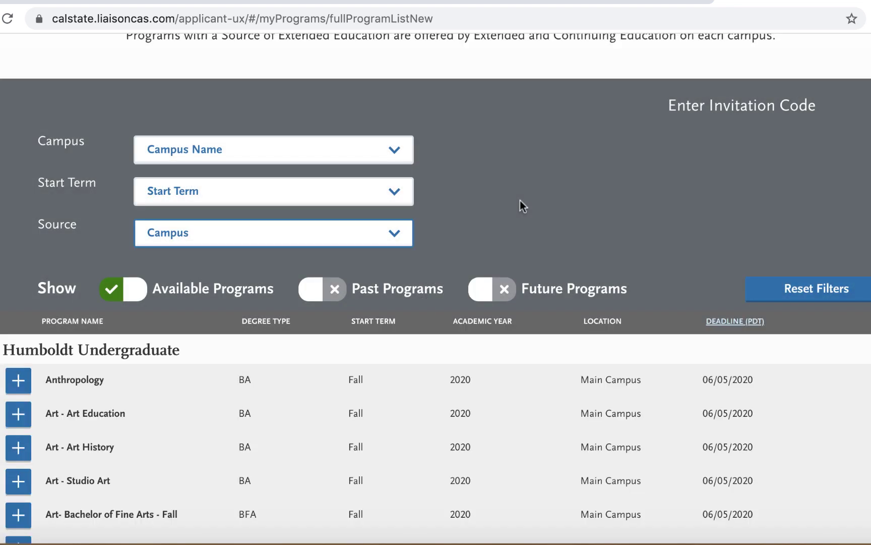
scroll(520, 200, "down", 3)
scroll(520, 201, "down", 3)
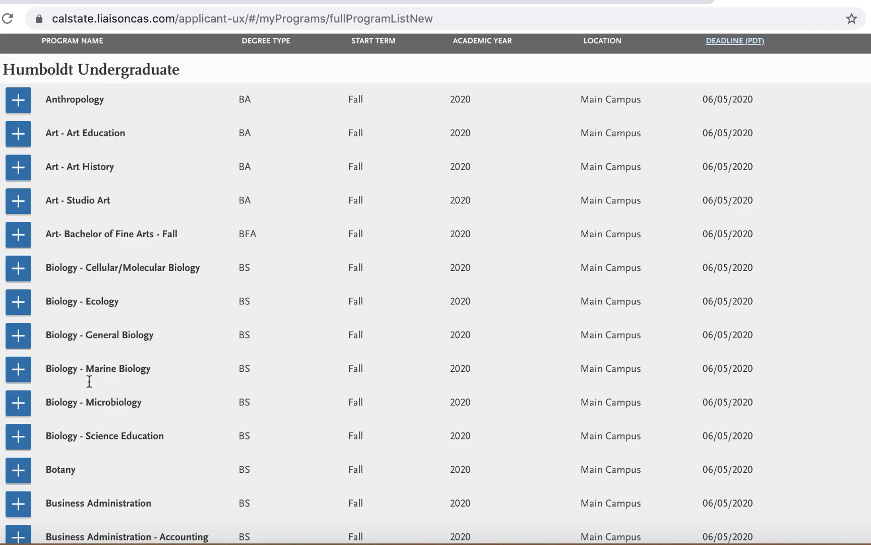
scroll(82, 441, "down", 5)
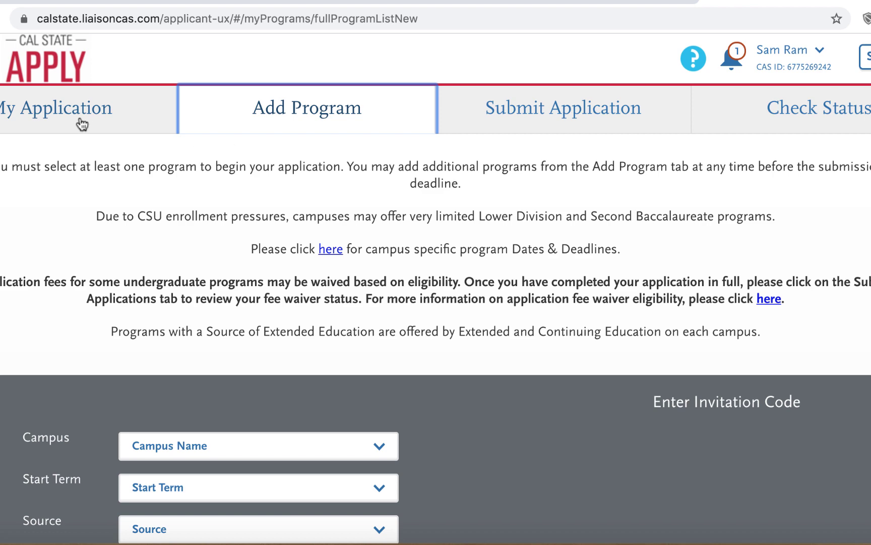
Step: Open My Application and scroll through its Personal Information and Academic History progress
left_click(82, 123)
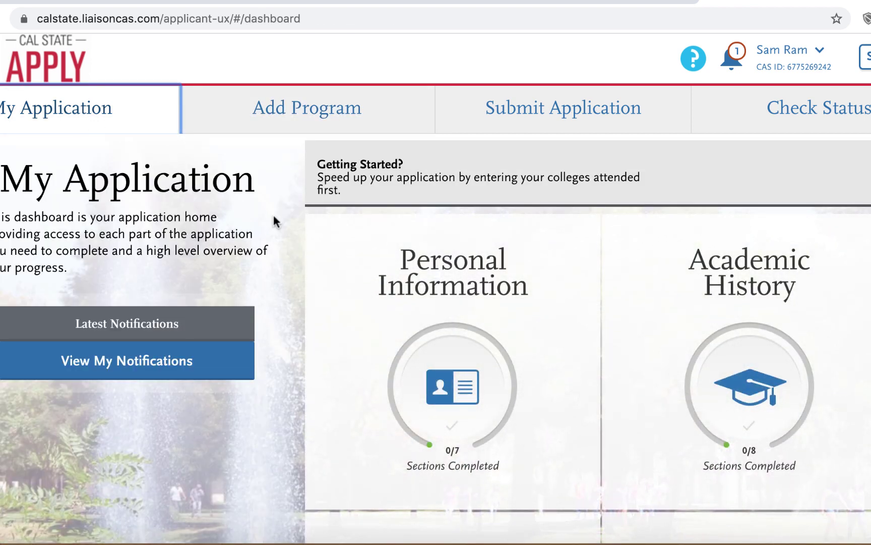
scroll(274, 217, "down", 3)
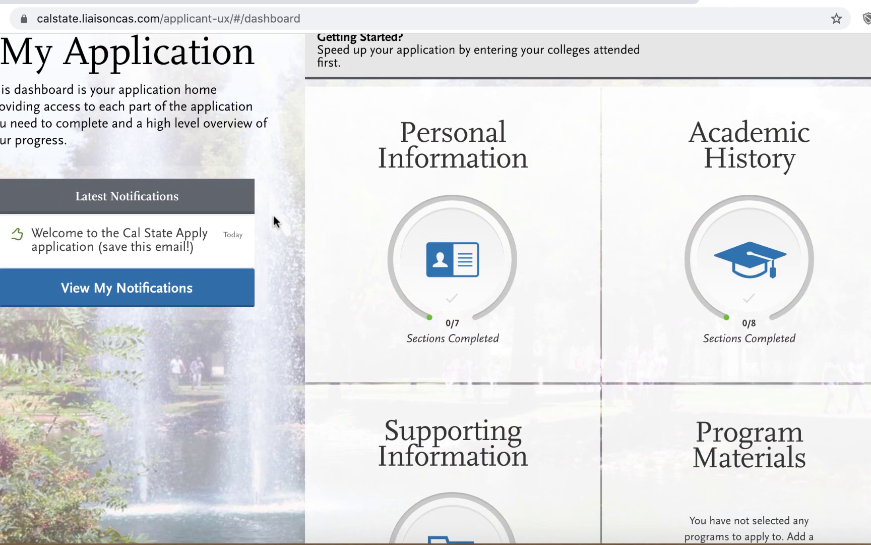
scroll(271, 369, "down", 2)
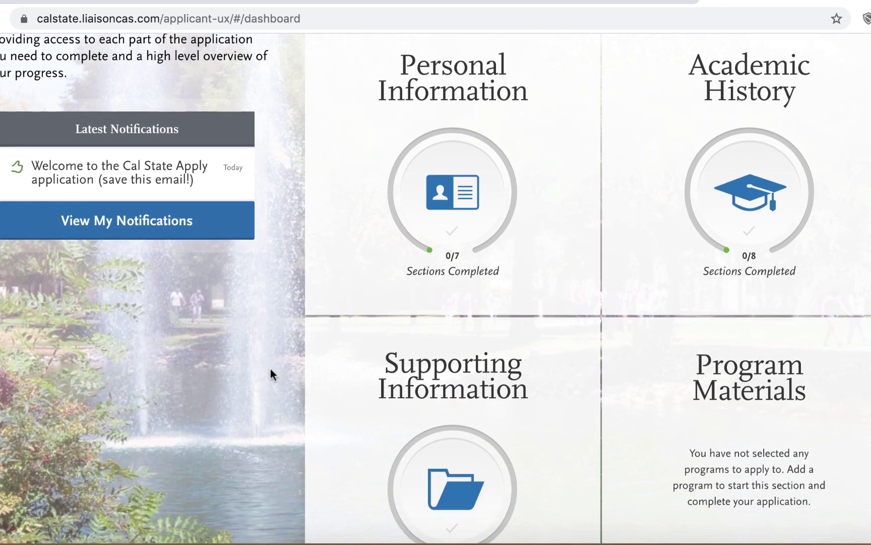
scroll(270, 374, "down", 1)
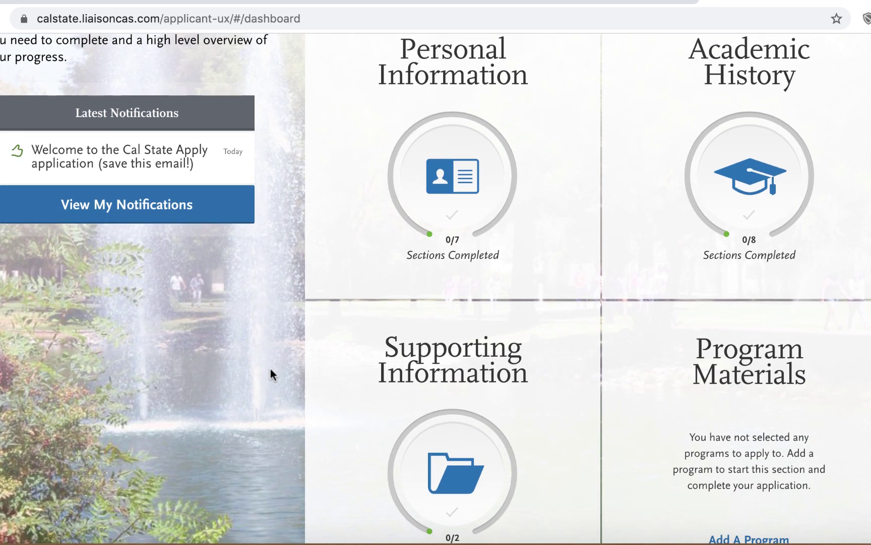